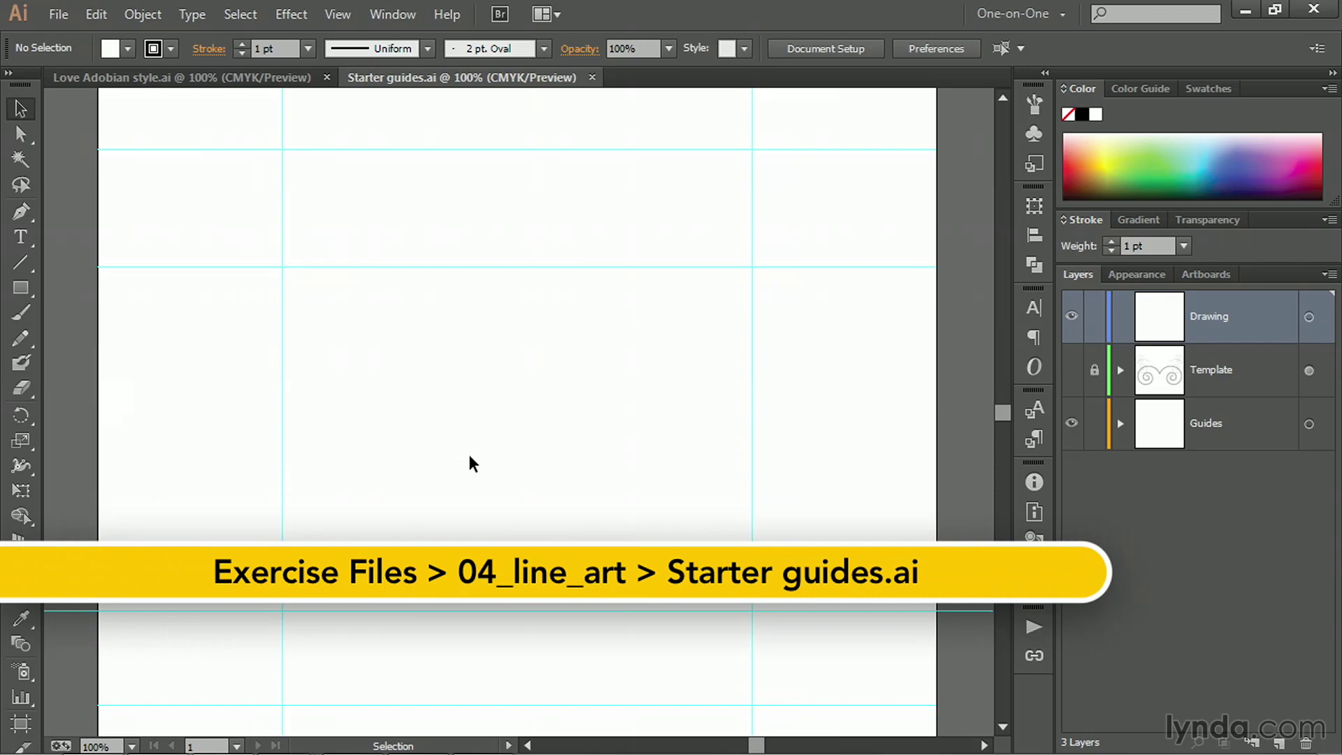
Scroll the canvas up until the top edge of the Starter guides artboard is visible
{"action": "scroll", "coordinate": [472, 459], "scroll_direction": "up", "scroll_amount": 2}
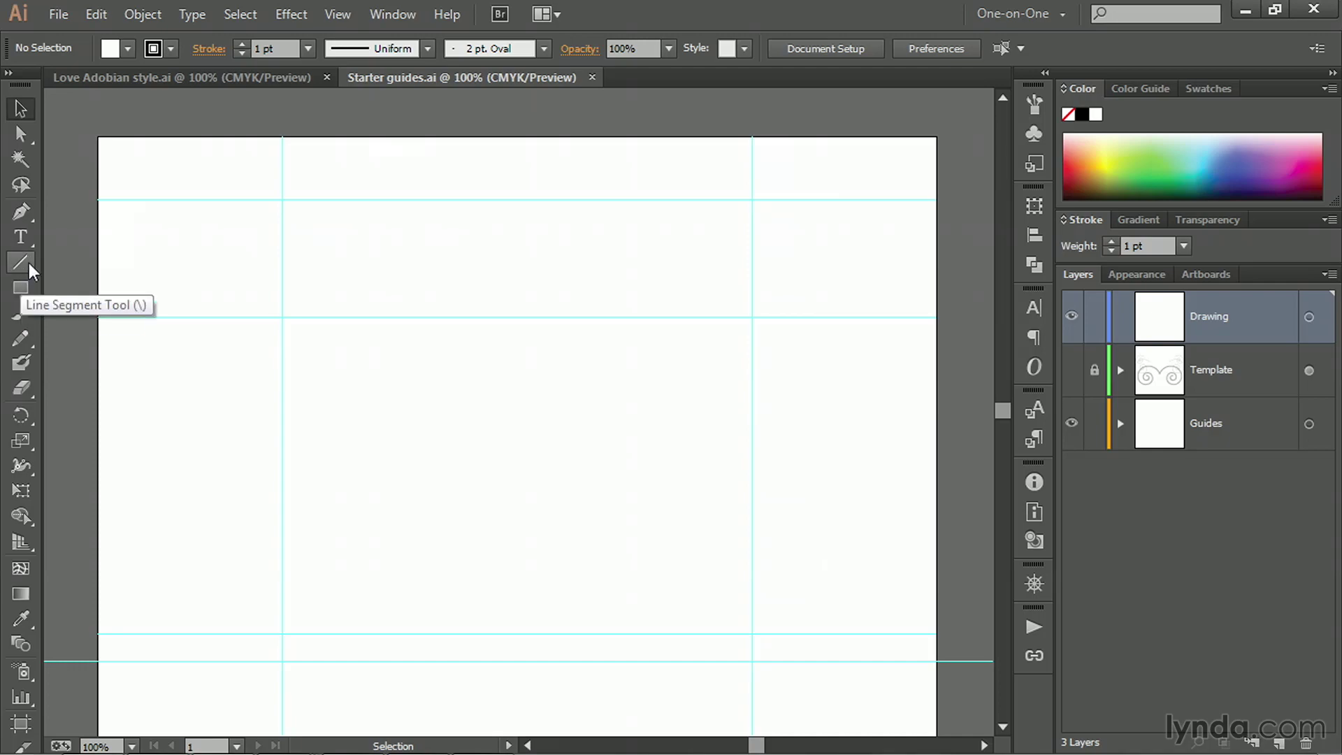
Select the Rectangular Grid Tool from the Line Segment group, confirming Smart Guides remain on
{"action": "left_click_drag", "start_coordinate": [29, 266], "coordinate": [195, 337]}
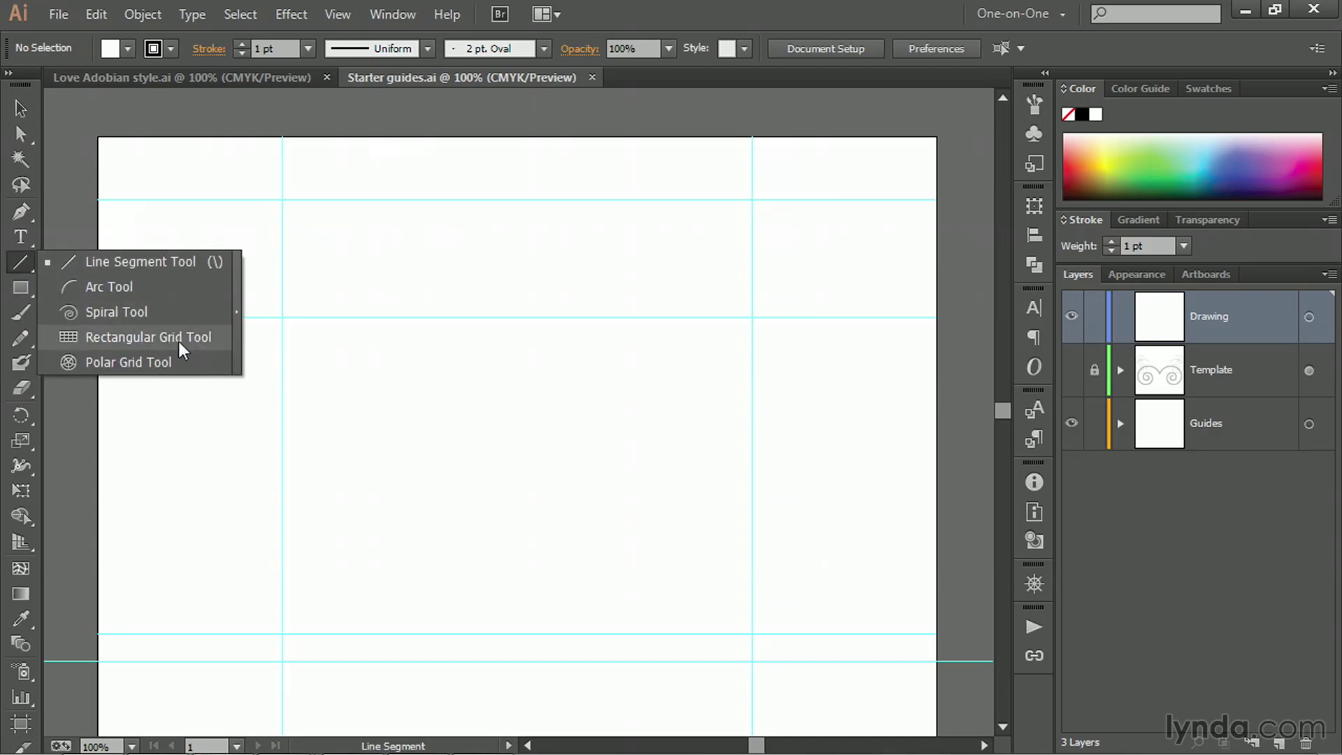
{"action": "left_click_drag", "start_coordinate": [179, 341], "coordinate": [179, 341]}
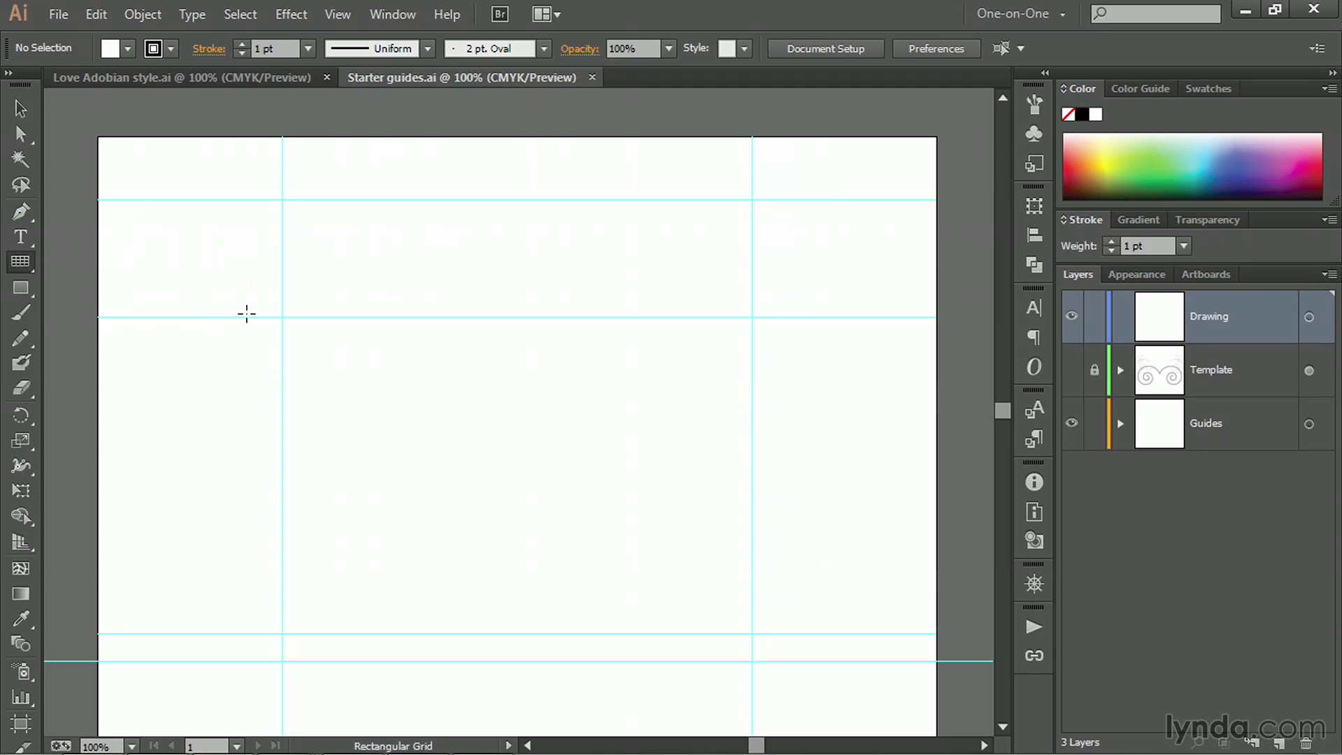
{"action": "left_click", "coordinate": [342, 14]}
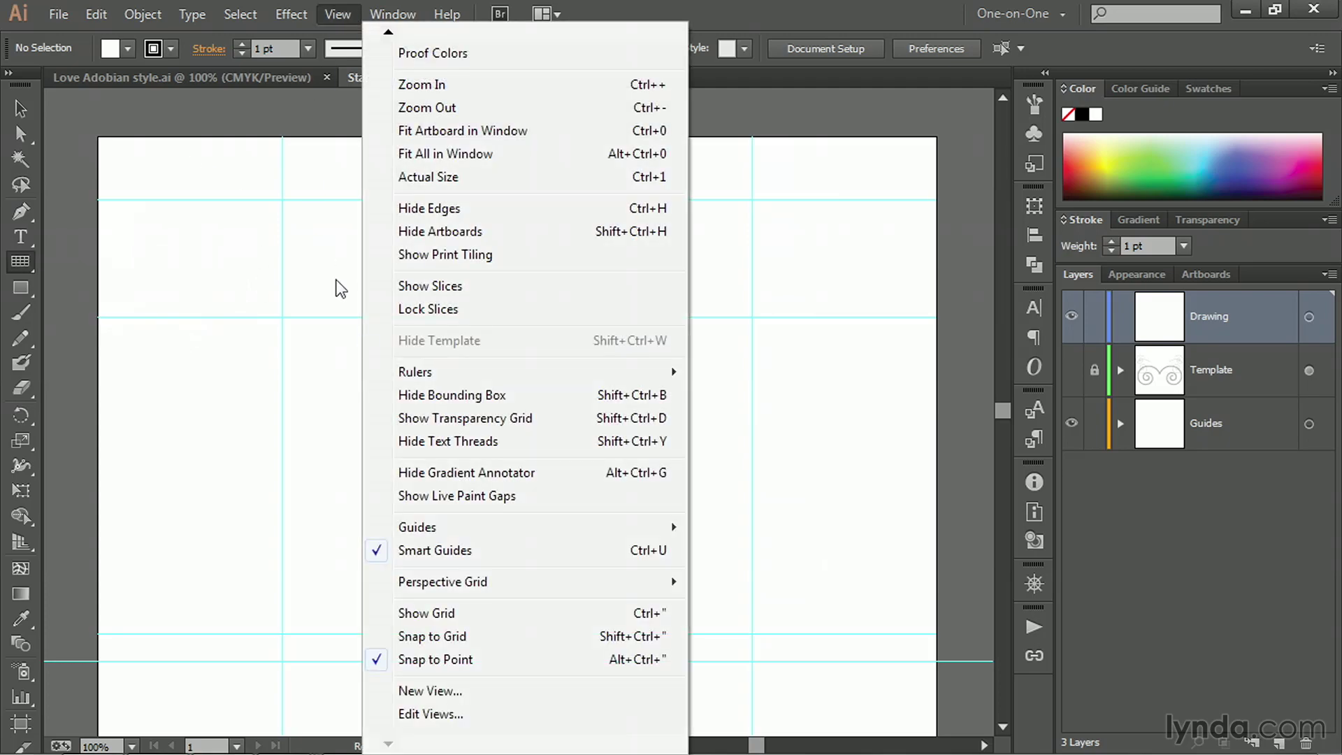
{"action": "left_click", "coordinate": [490, 553]}
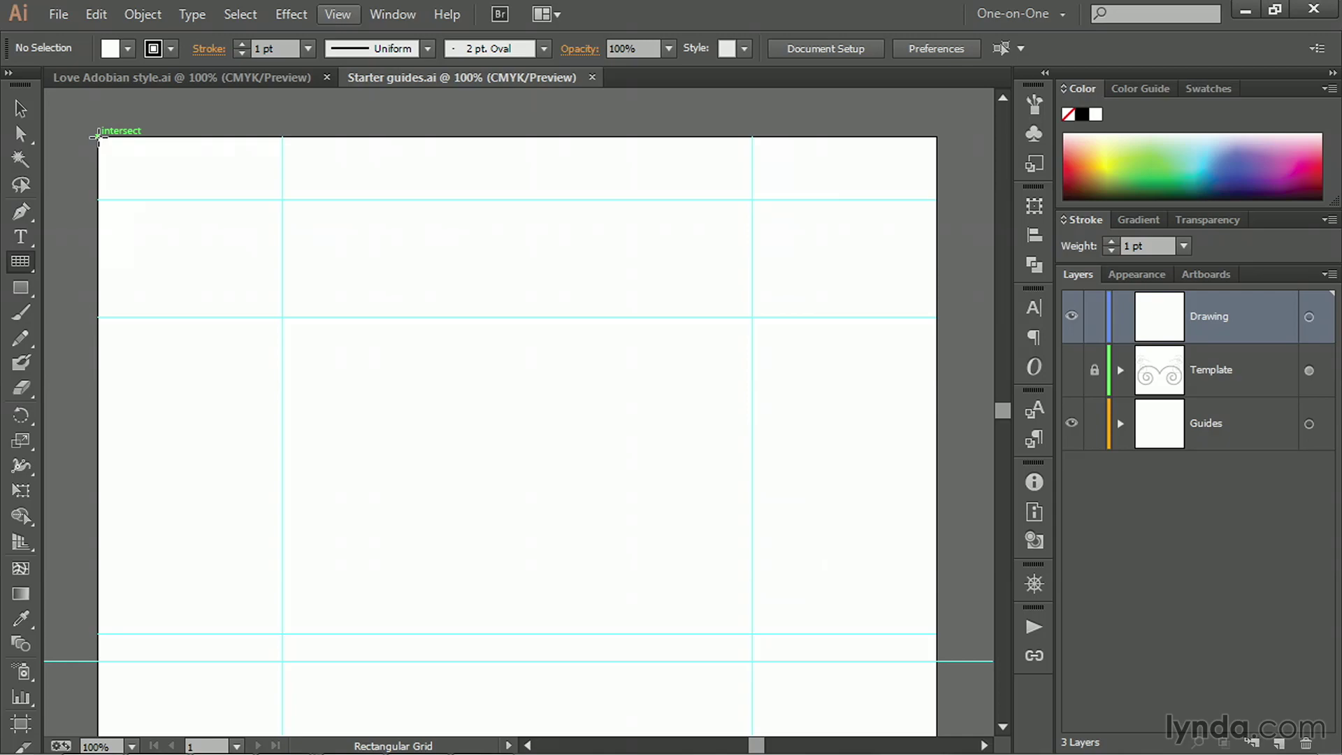
{"action": "left_click_drag", "start_coordinate": [98, 136], "coordinate": [937, 661]}
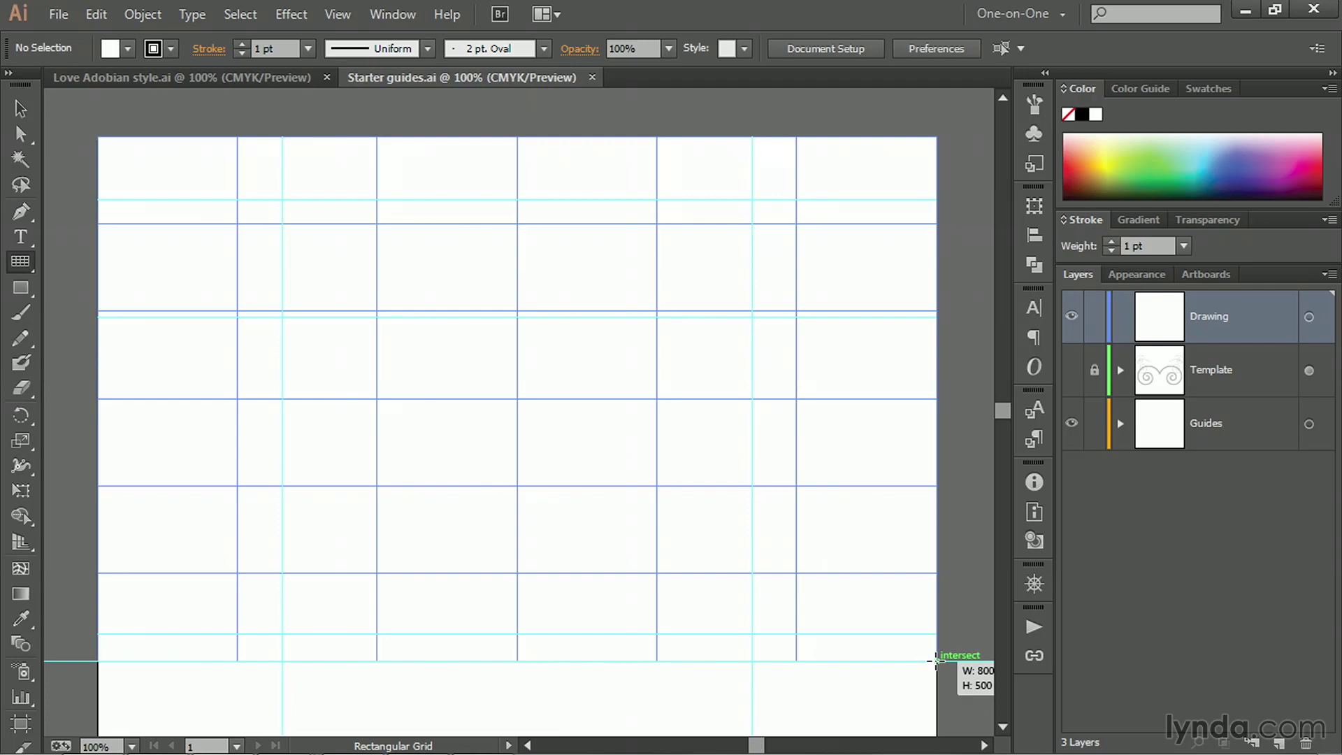
{"action": "left_click_drag", "start_coordinate": [937, 660], "coordinate": [937, 661]}
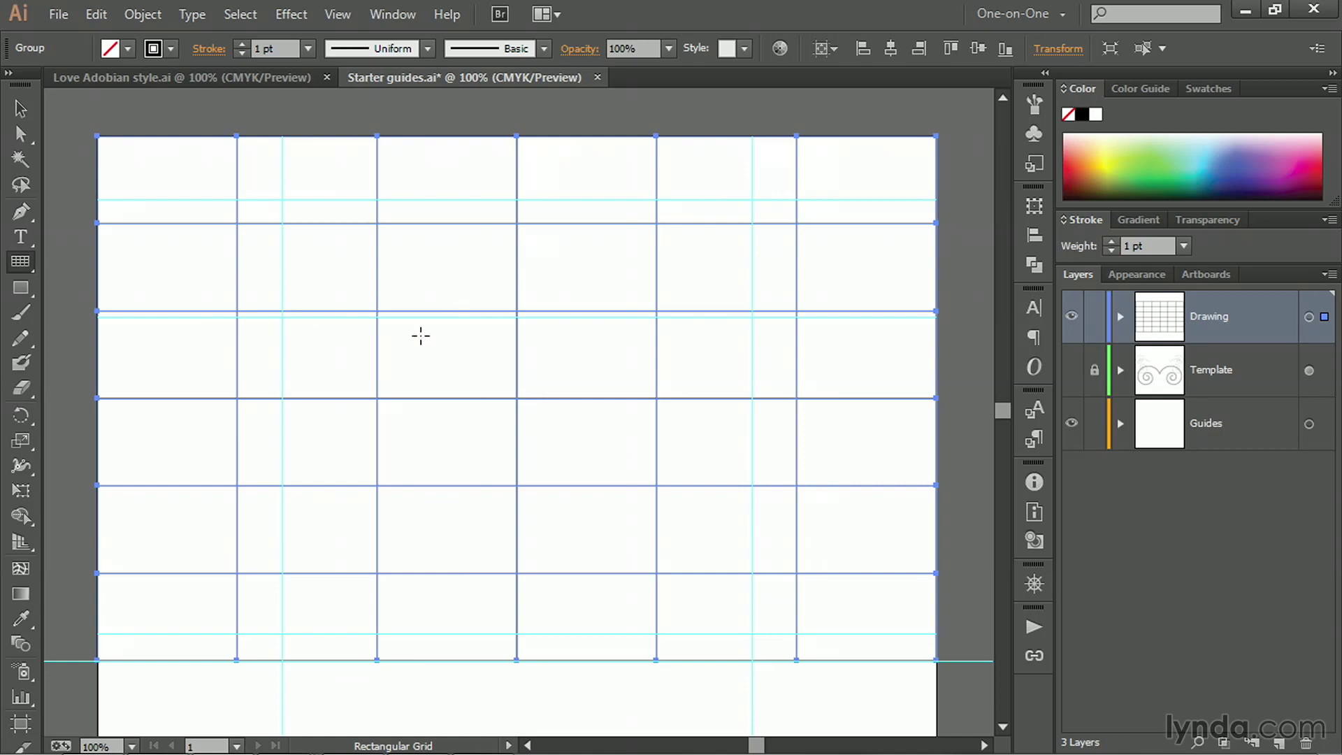
{"action": "key", "text": "Delete"}
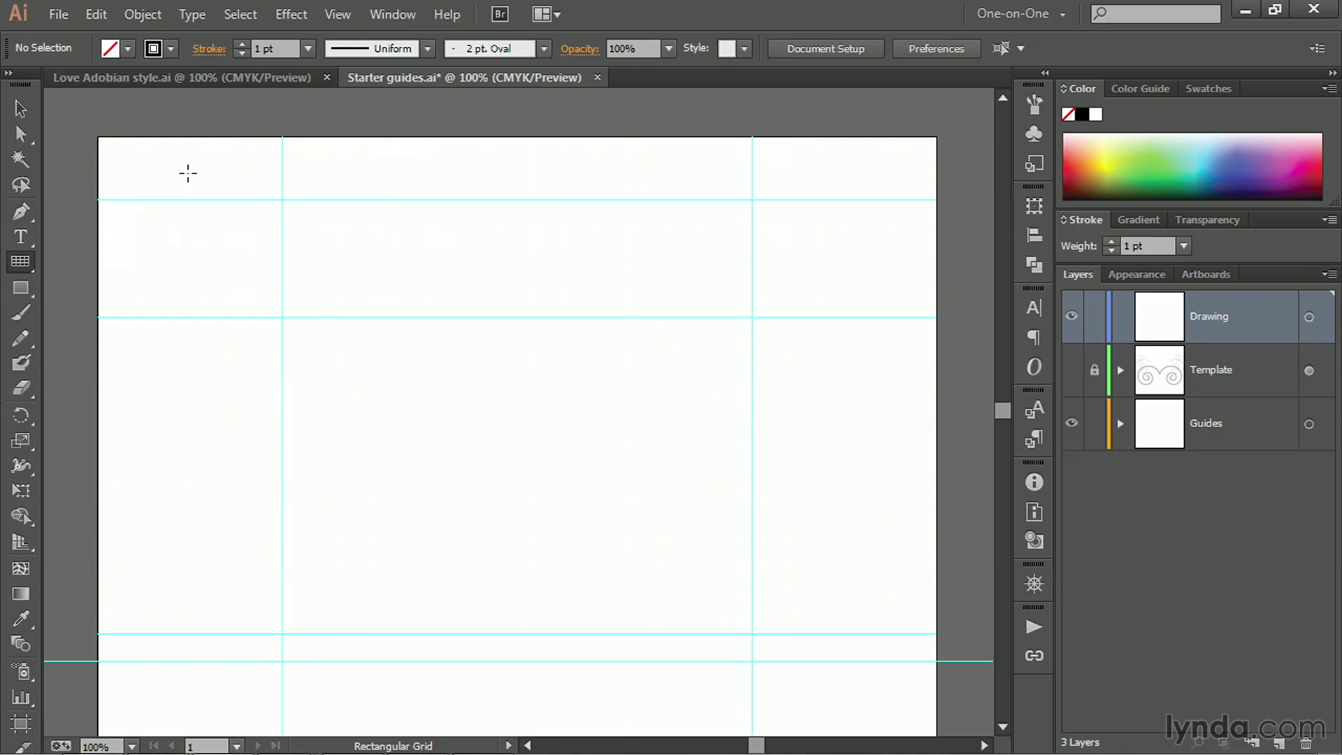
Create an 800 by 500 pt rectangular grid with 1 horizontal and 1 vertical divider
{"action": "left_click", "coordinate": [98, 136]}
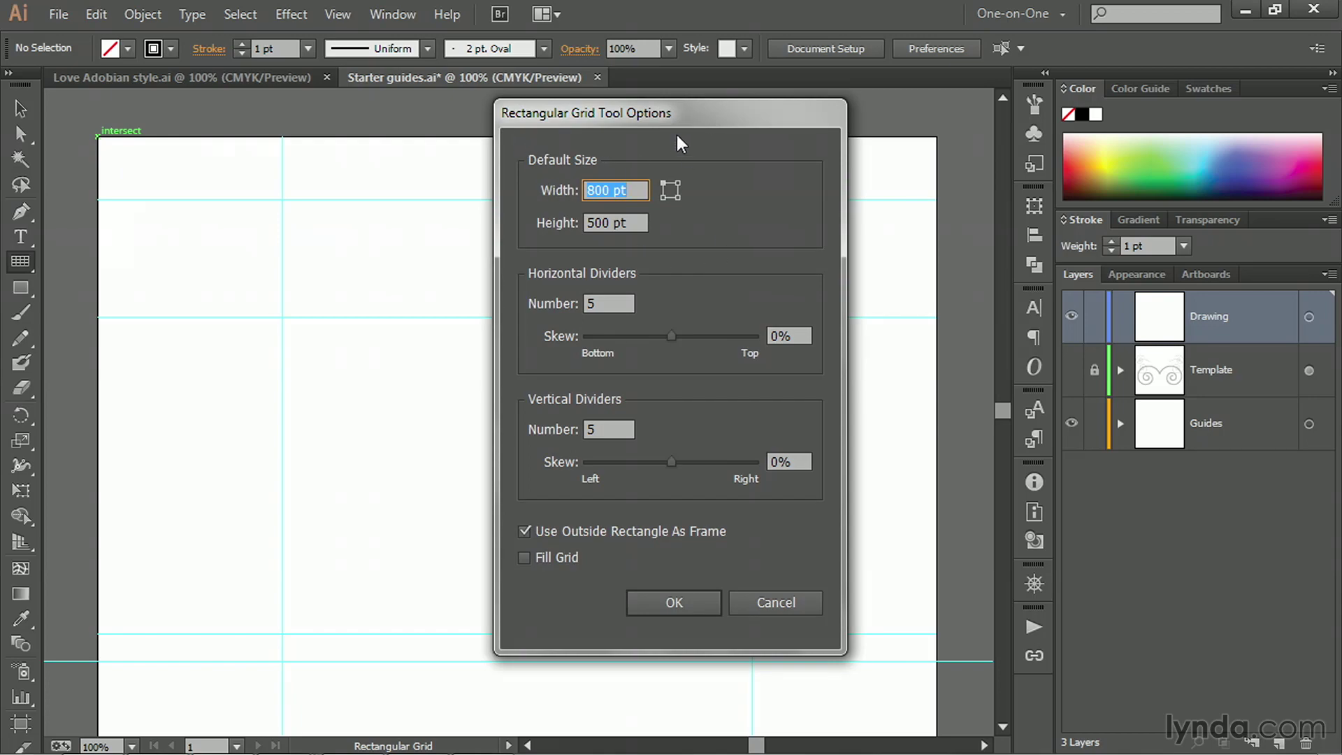
{"action": "left_click", "coordinate": [640, 190]}
{"action": "left_click", "coordinate": [603, 305]}
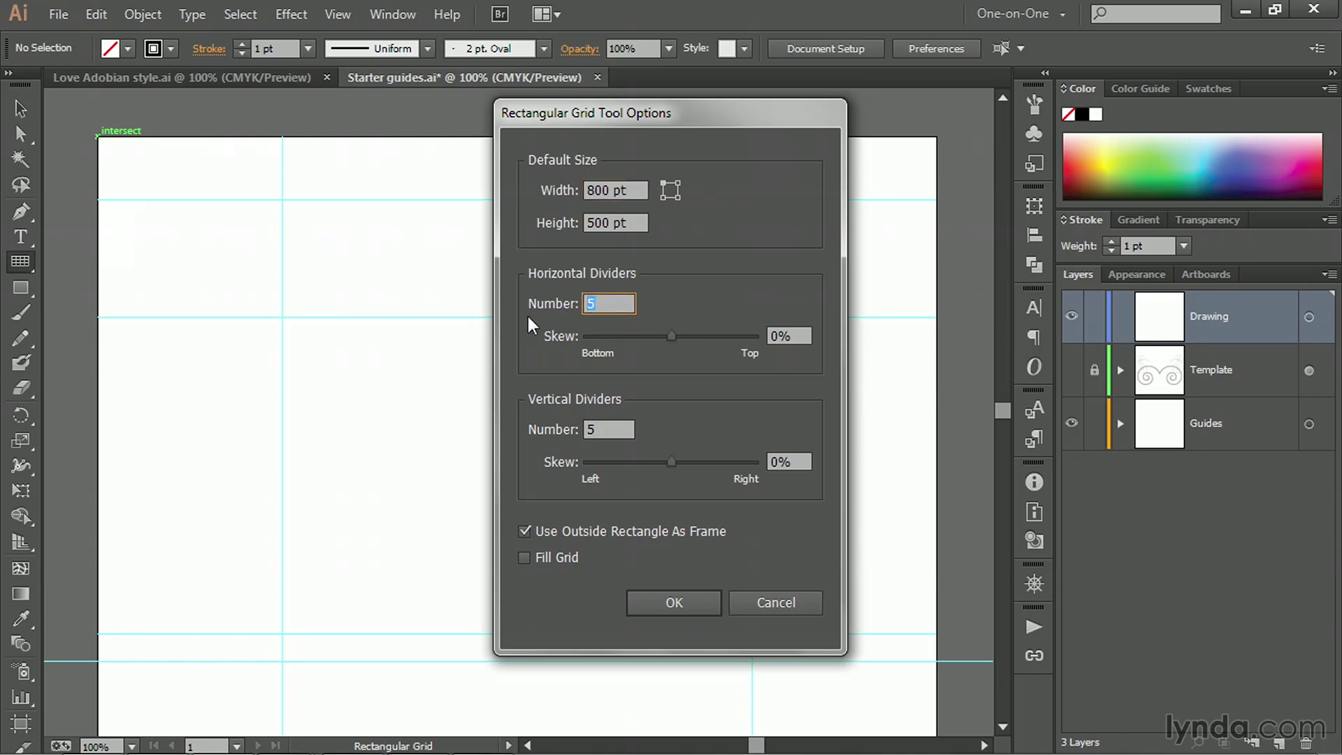
{"action": "type", "text": "1"}
{"action": "key", "text": "Tab"}
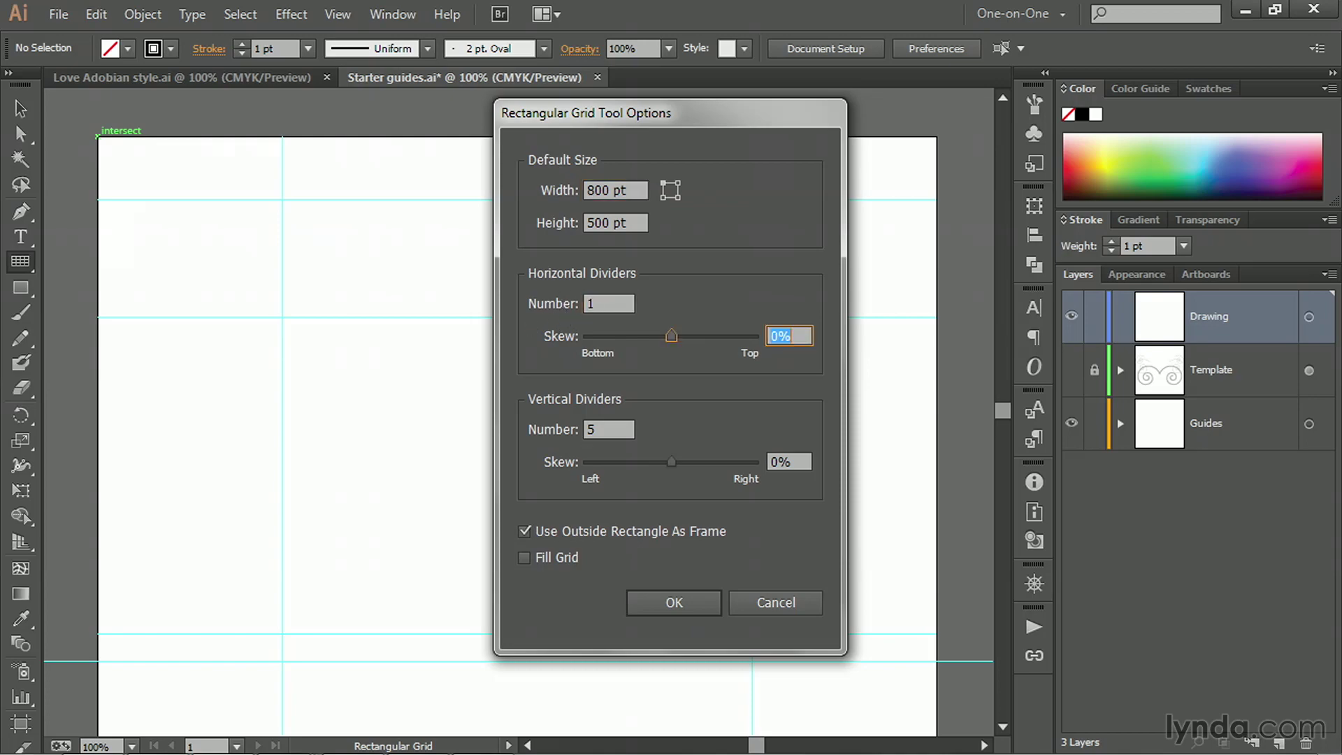
{"action": "key", "text": "Tab"}
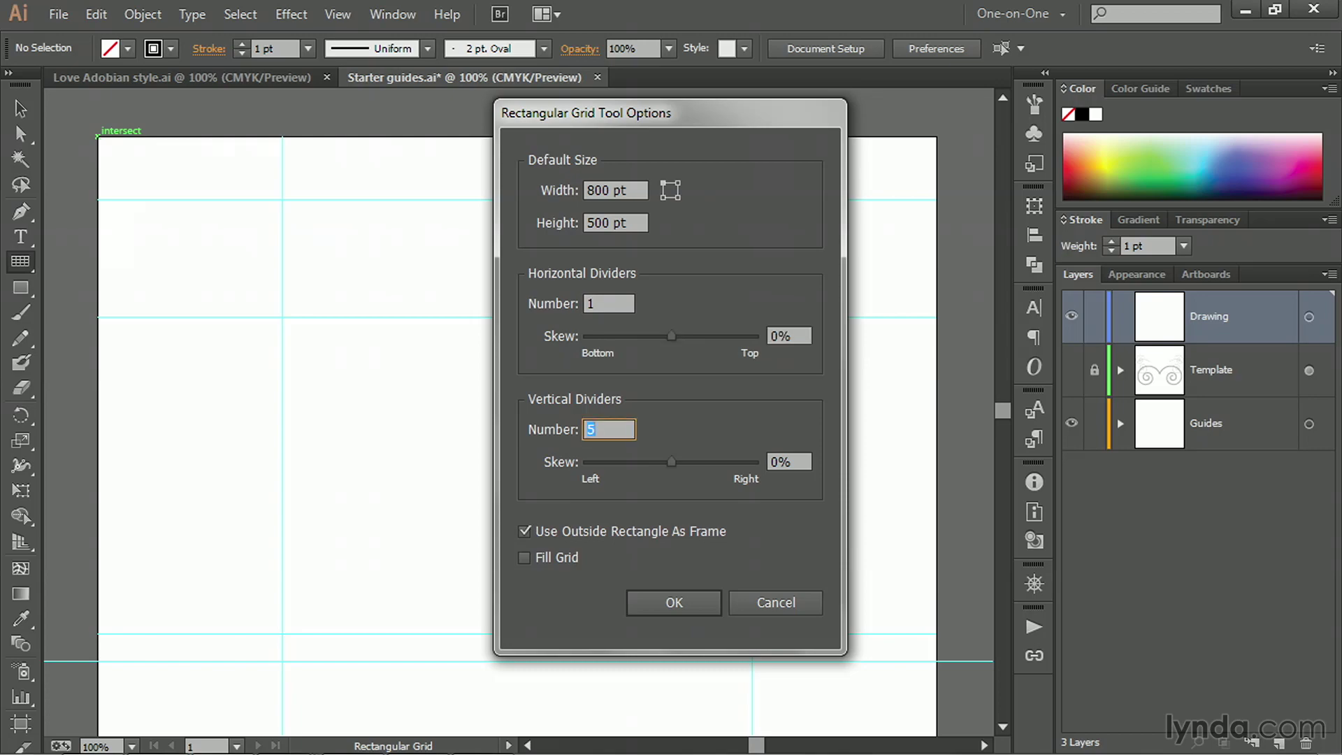
{"action": "type", "text": "1"}
{"action": "left_click", "coordinate": [650, 601]}
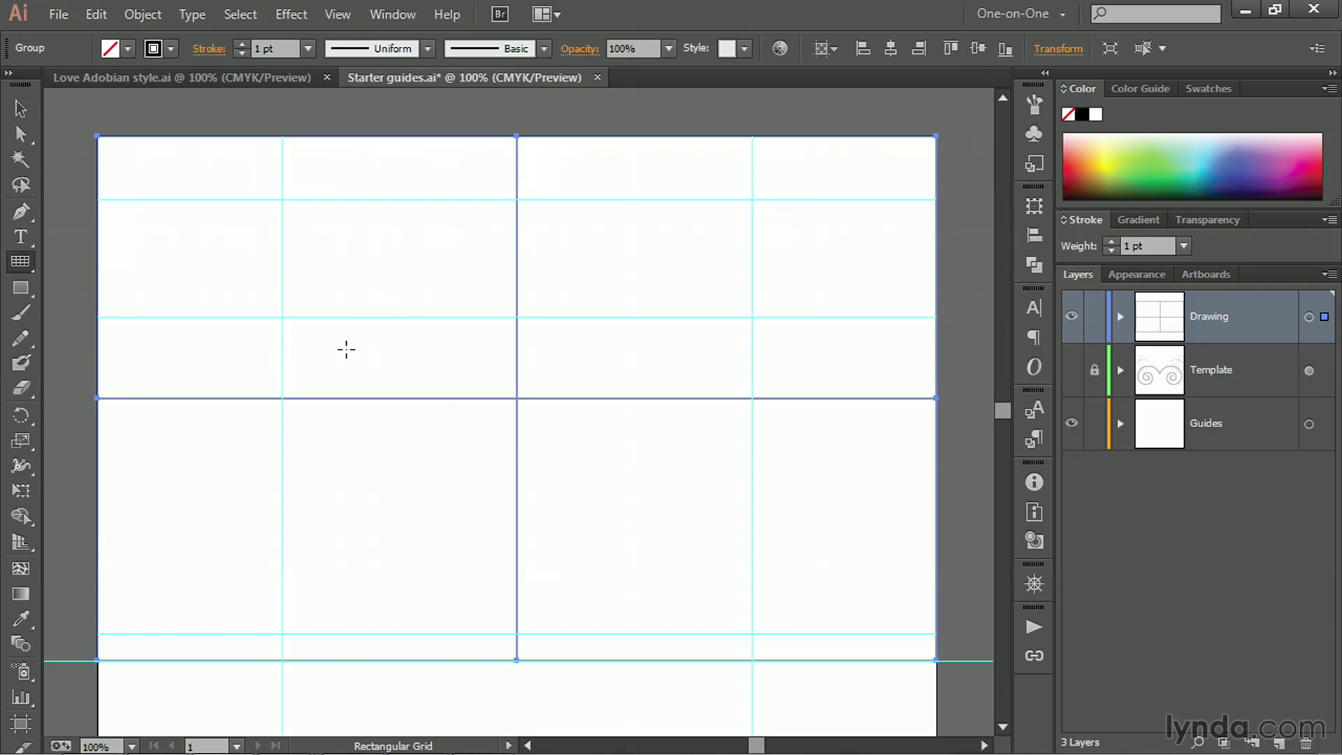
Delete the 2-by-2 grid, target the Guides layer, and begin dragging a new grid
{"action": "key", "text": "Delete"}
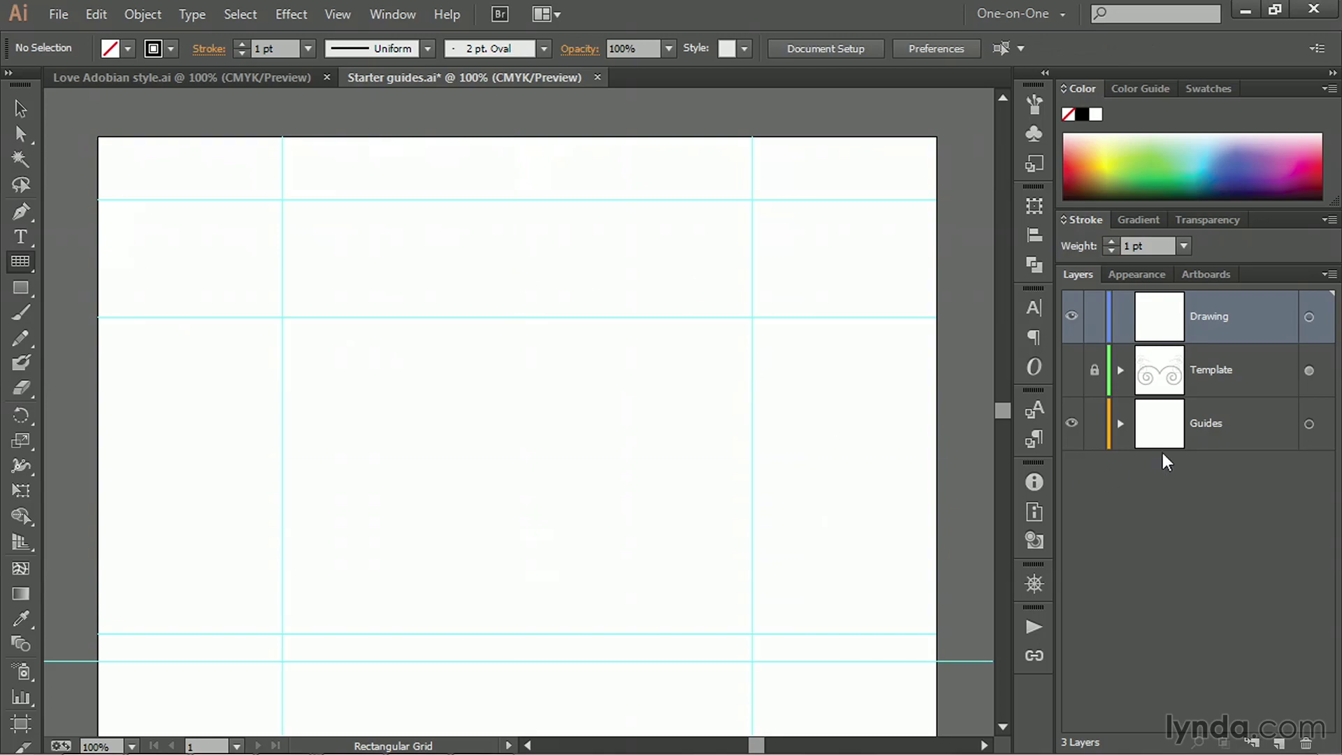
{"action": "left_click", "coordinate": [1249, 425]}
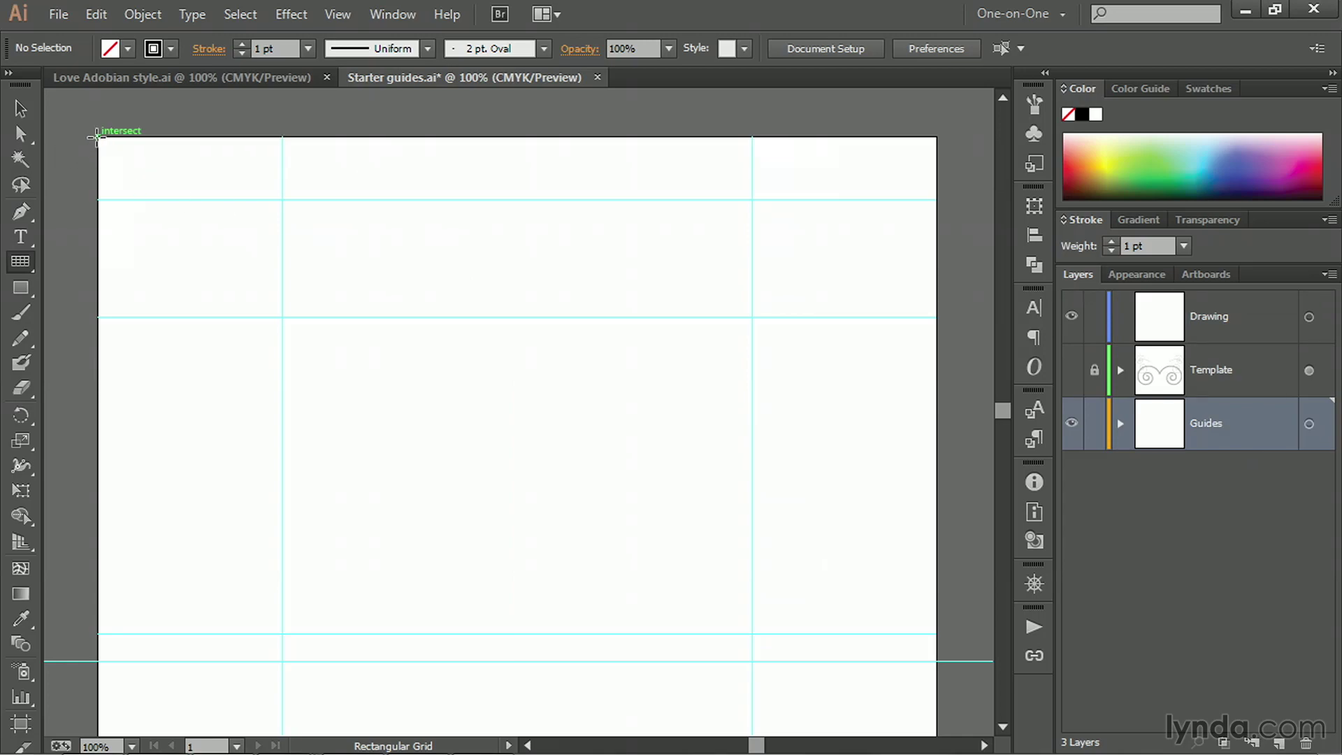
{"action": "left_click_drag", "start_coordinate": [96, 138], "coordinate": [937, 659]}
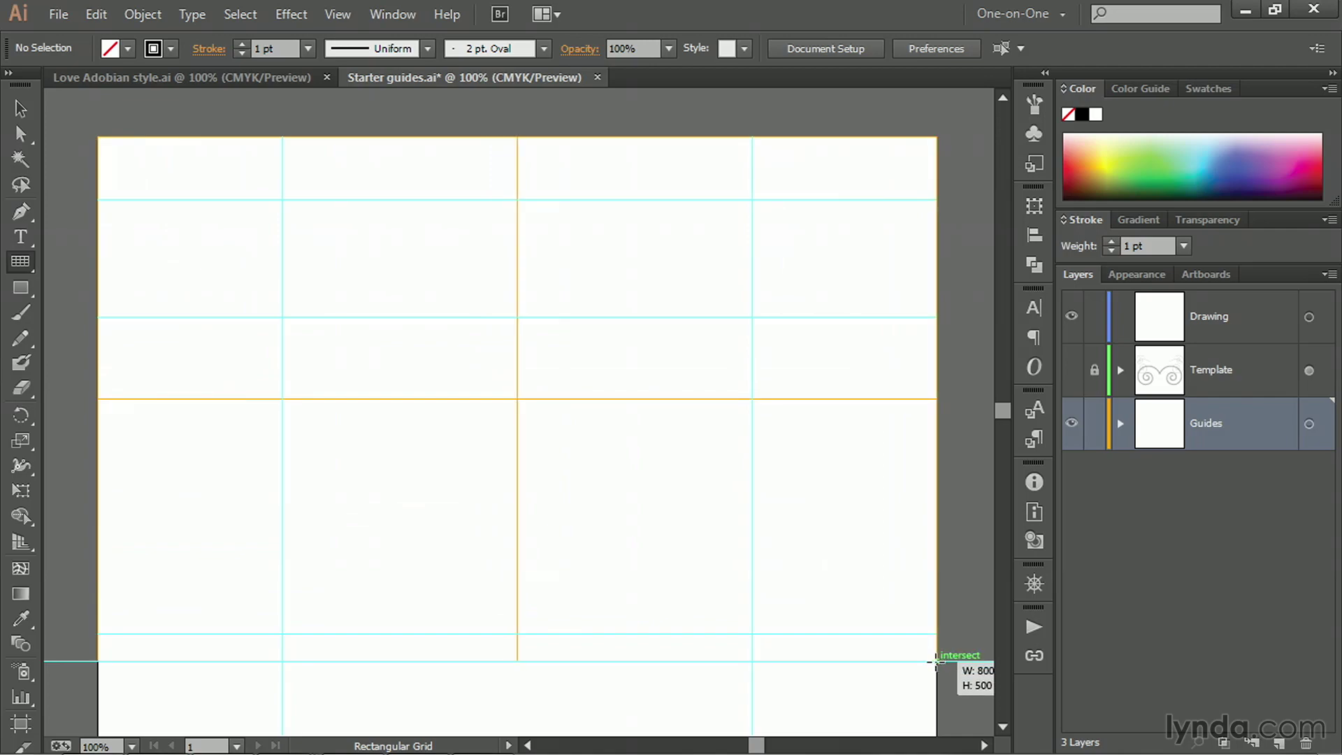
Drag the grid toward the bottom-right corner, adjusting and then removing all dividers with arrow keys
{"action": "left_click_drag", "start_coordinate": [937, 660], "coordinate": [935, 660]}
{"action": "left_click_drag", "start_coordinate": [935, 660], "coordinate": [826, 588]}
{"action": "key", "text": "Up"}
{"action": "key", "text": "Up"}
{"action": "key", "text": "Up"}
{"action": "key", "text": "Up"}
{"action": "key", "text": "Up"}
{"action": "key", "text": "Down"}
{"action": "key", "text": "Down"}
{"action": "key", "text": "Down"}
{"action": "key", "text": "Right"}
{"action": "key", "text": "Right"}
{"action": "key", "text": "Right"}
{"action": "key", "text": "Right"}
{"action": "key", "text": "Right"}
{"action": "key", "text": "Left"}
{"action": "key", "text": "Left"}
{"action": "key", "text": "Left"}
{"action": "key", "text": "Left"}
{"action": "key", "text": "Left"}
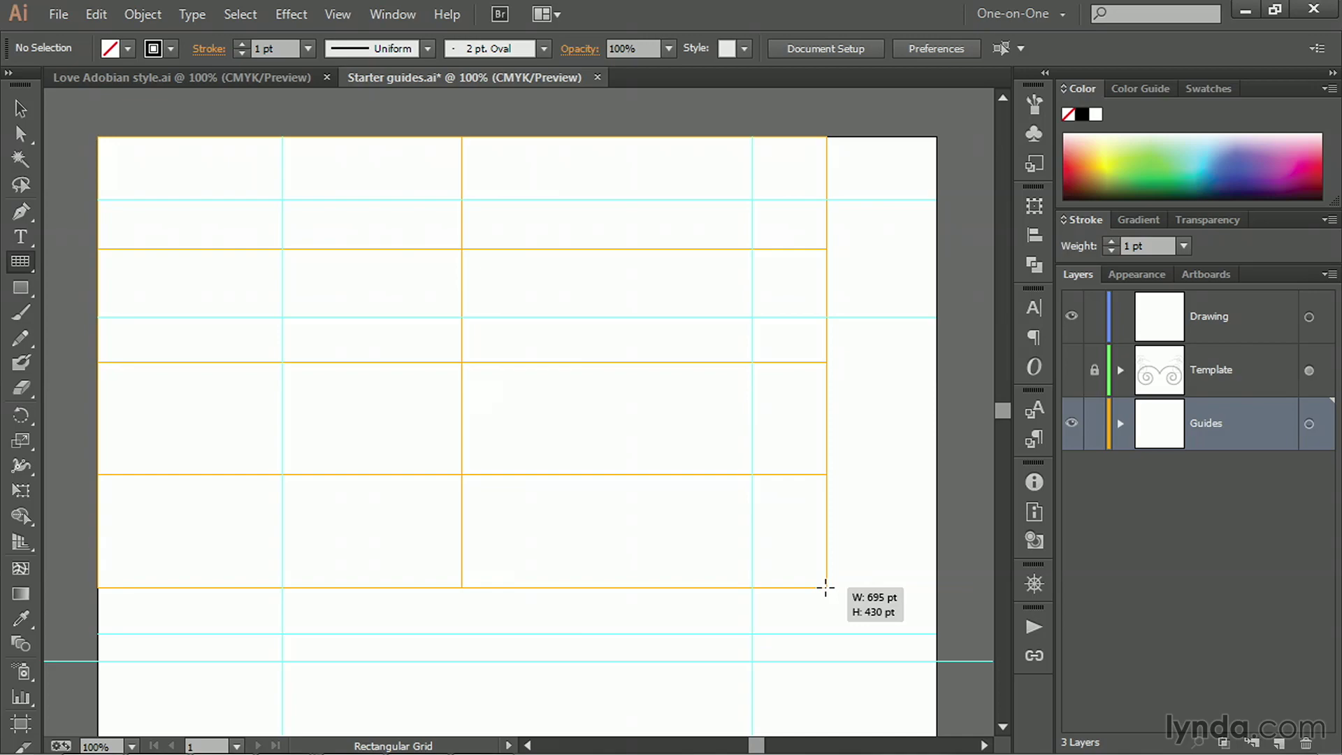
{"action": "left_click_drag", "start_coordinate": [826, 587], "coordinate": [825, 587]}
{"action": "key", "text": "Down"}
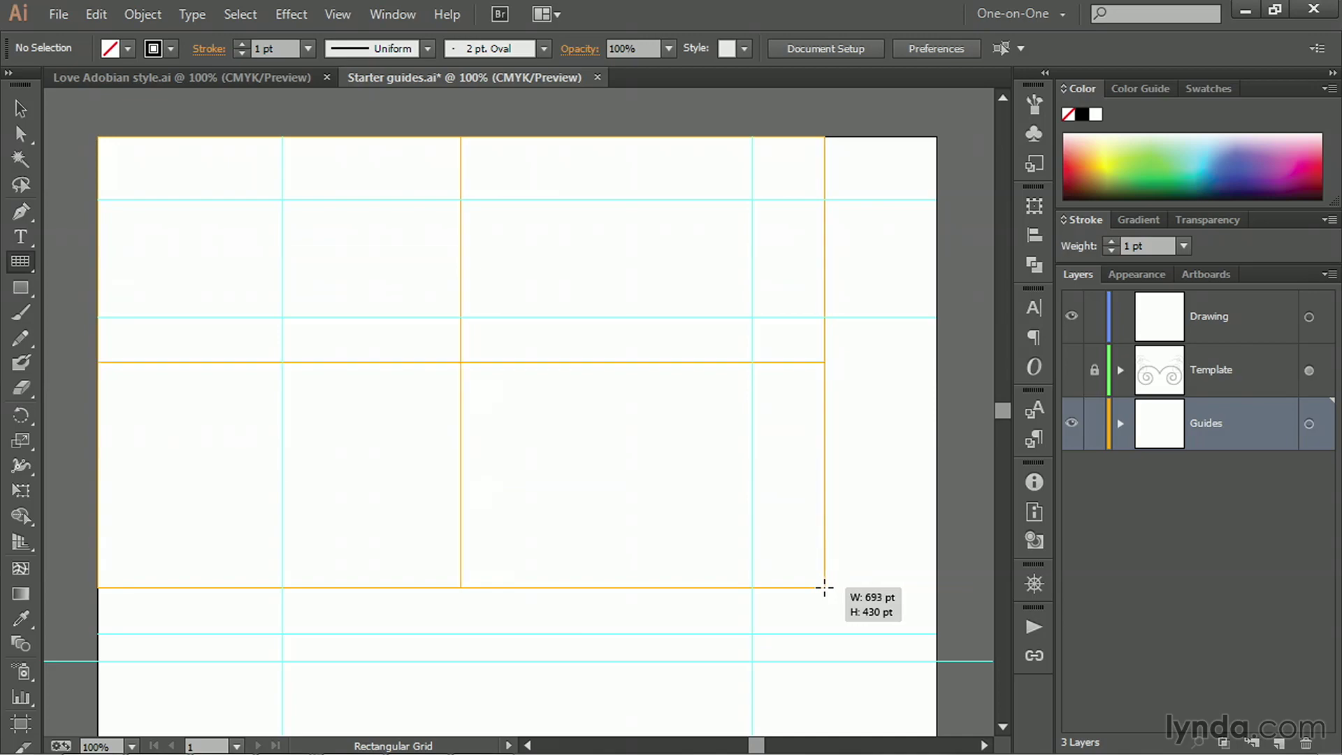
{"action": "key", "text": "Down"}
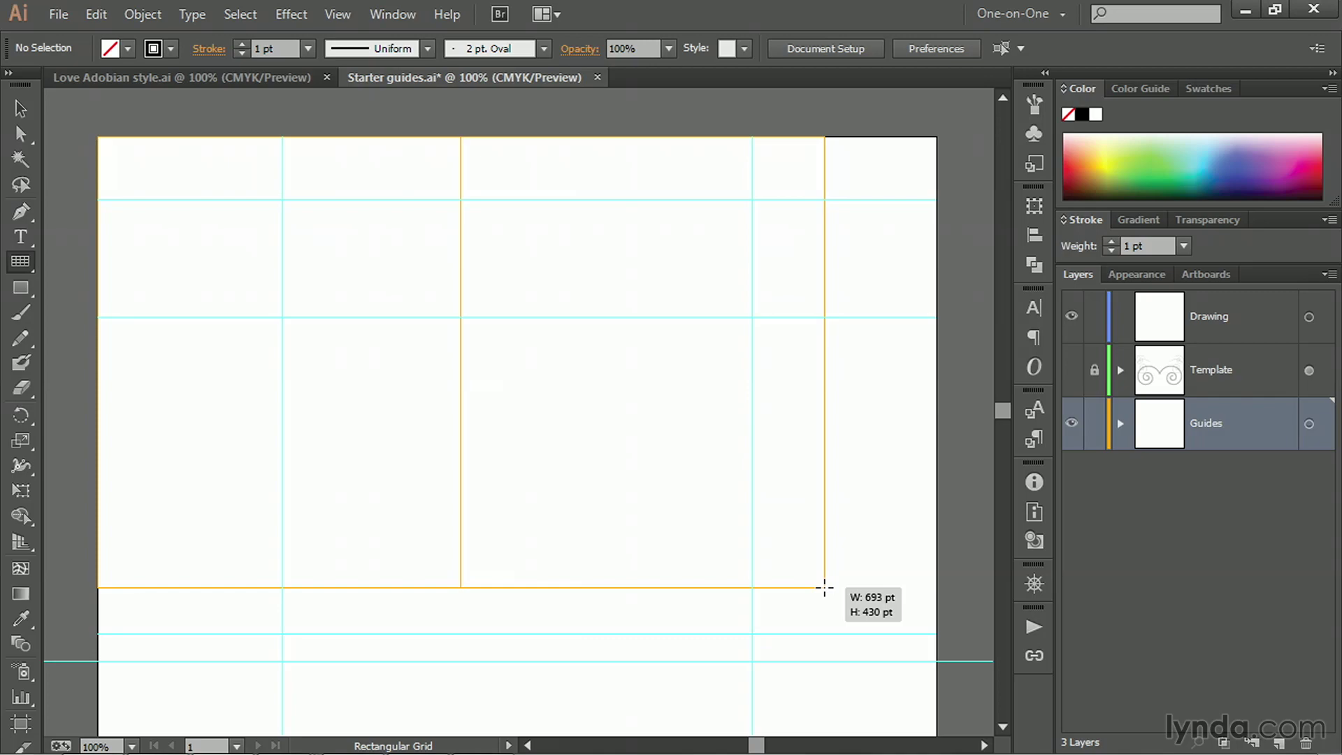
{"action": "key", "text": "Left"}
Restore one horizontal and one vertical divider and finish the grid at the artboard's bottom-right corner
{"action": "left_click_drag", "start_coordinate": [825, 587], "coordinate": [858, 595]}
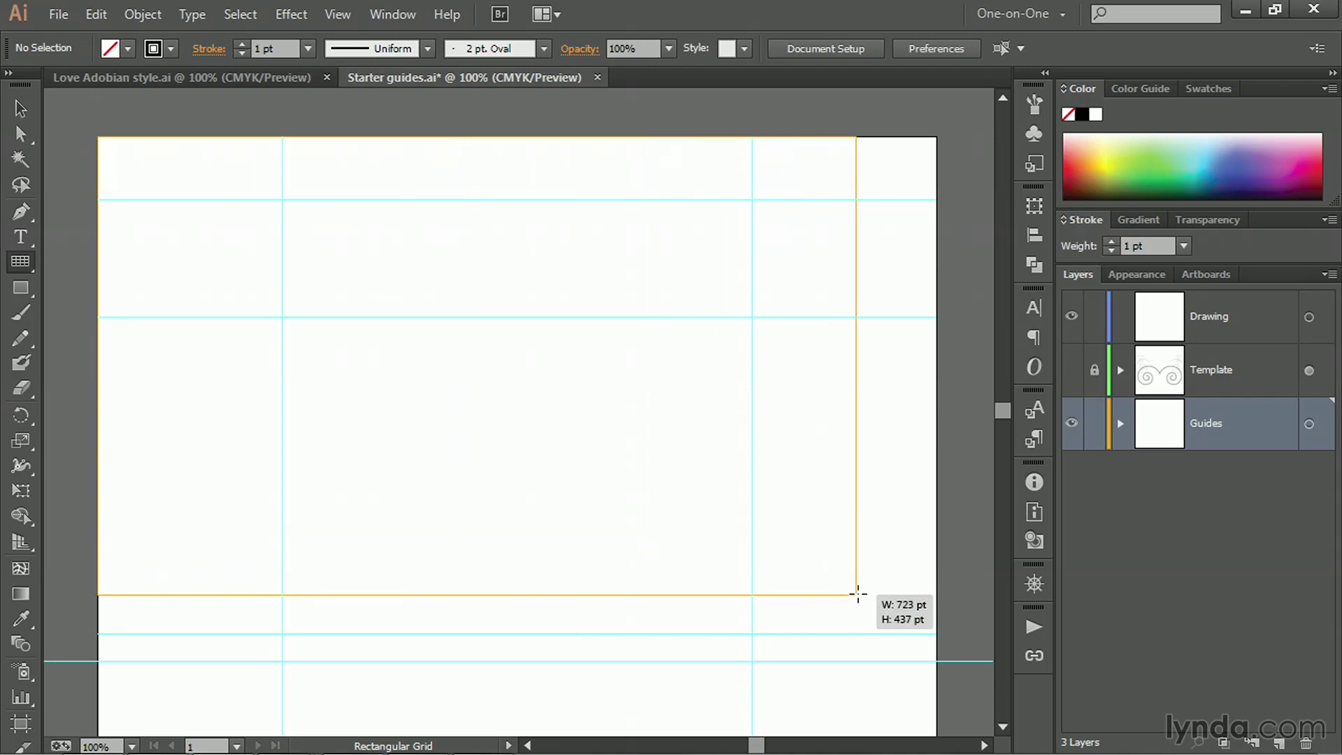
{"action": "left_click_drag", "start_coordinate": [858, 595], "coordinate": [856, 594]}
{"action": "key", "text": "Up"}
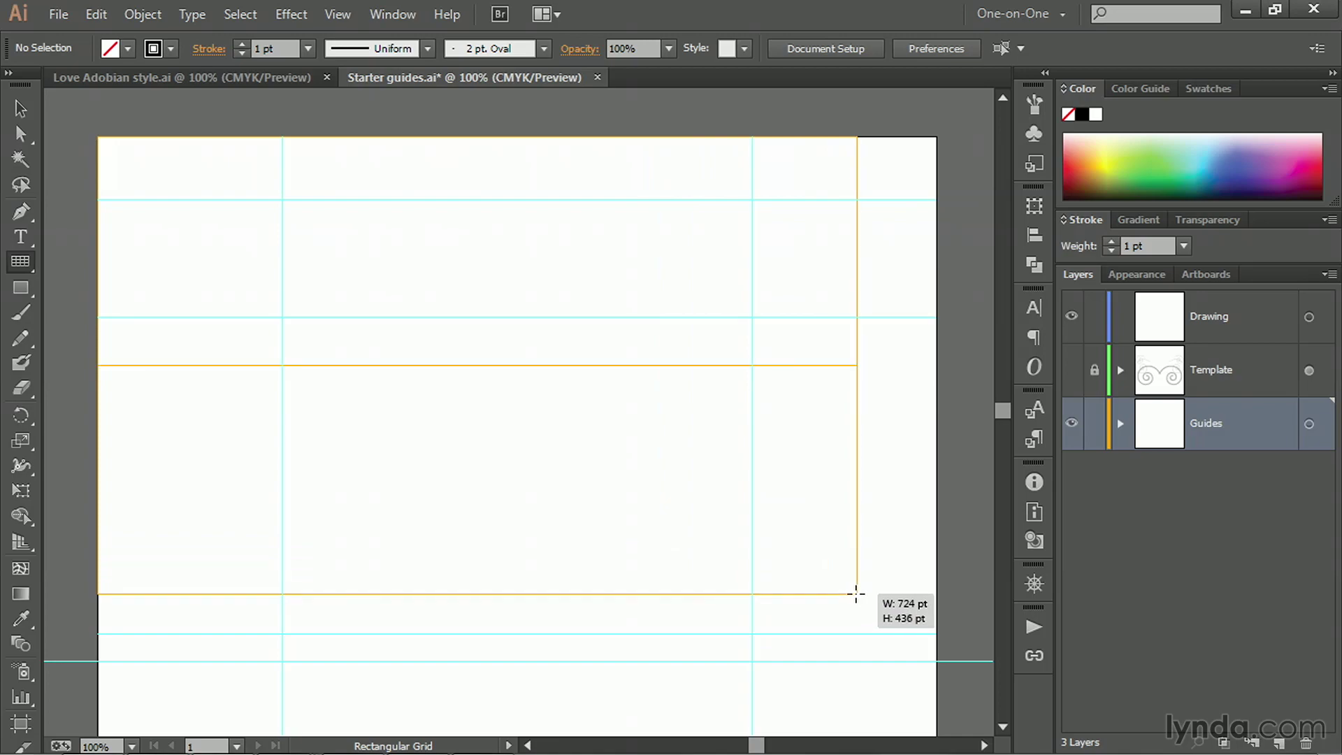
{"action": "key", "text": "Right"}
{"action": "left_click_drag", "start_coordinate": [856, 594], "coordinate": [937, 661]}
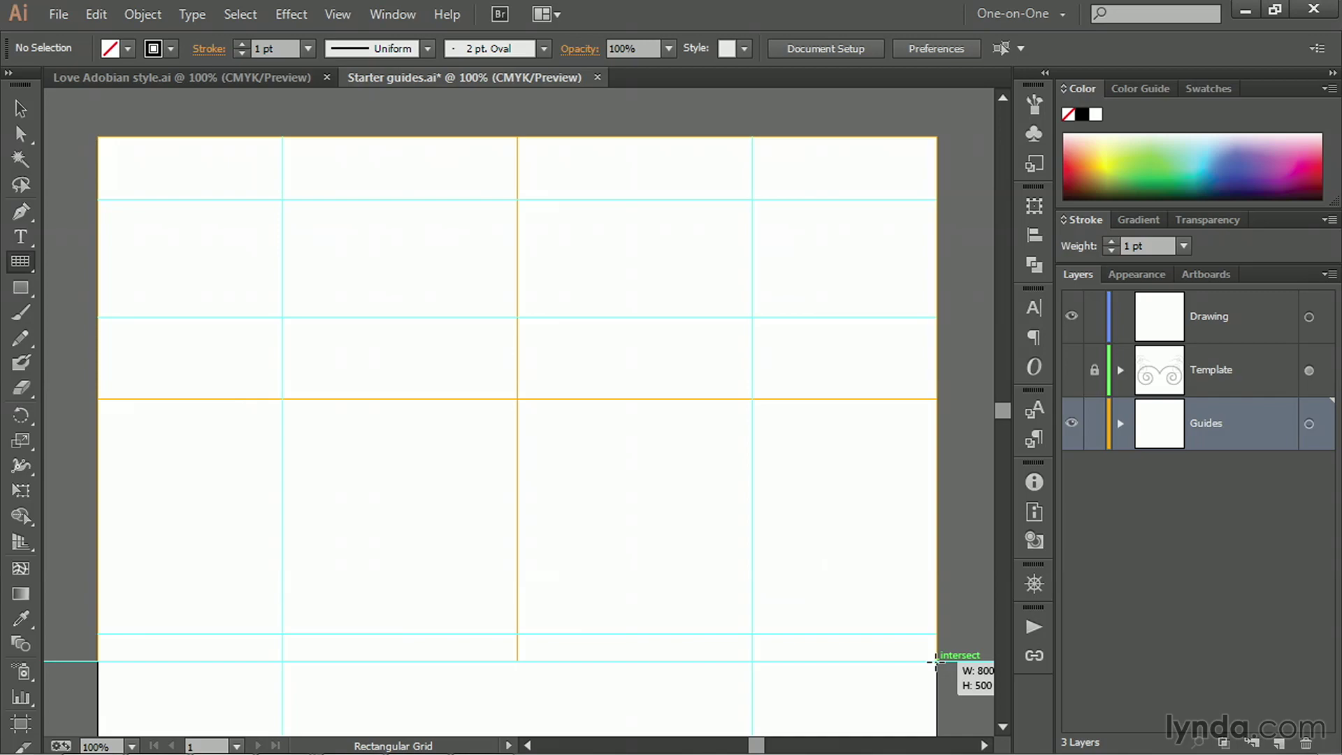
{"action": "left_click_drag", "start_coordinate": [936, 661], "coordinate": [937, 661]}
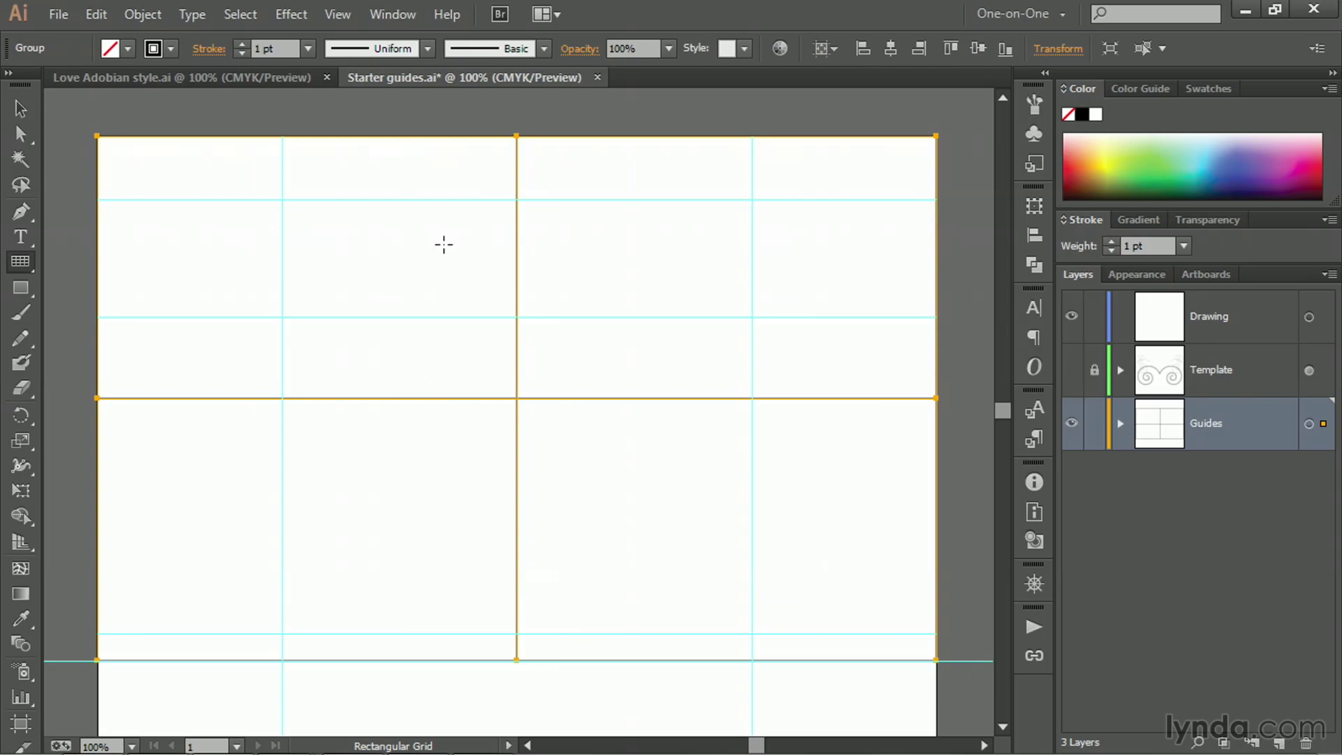
Convert the selected 2-by-2 grid into guides with View > Guides > Make Guides
{"action": "left_click", "coordinate": [338, 14]}
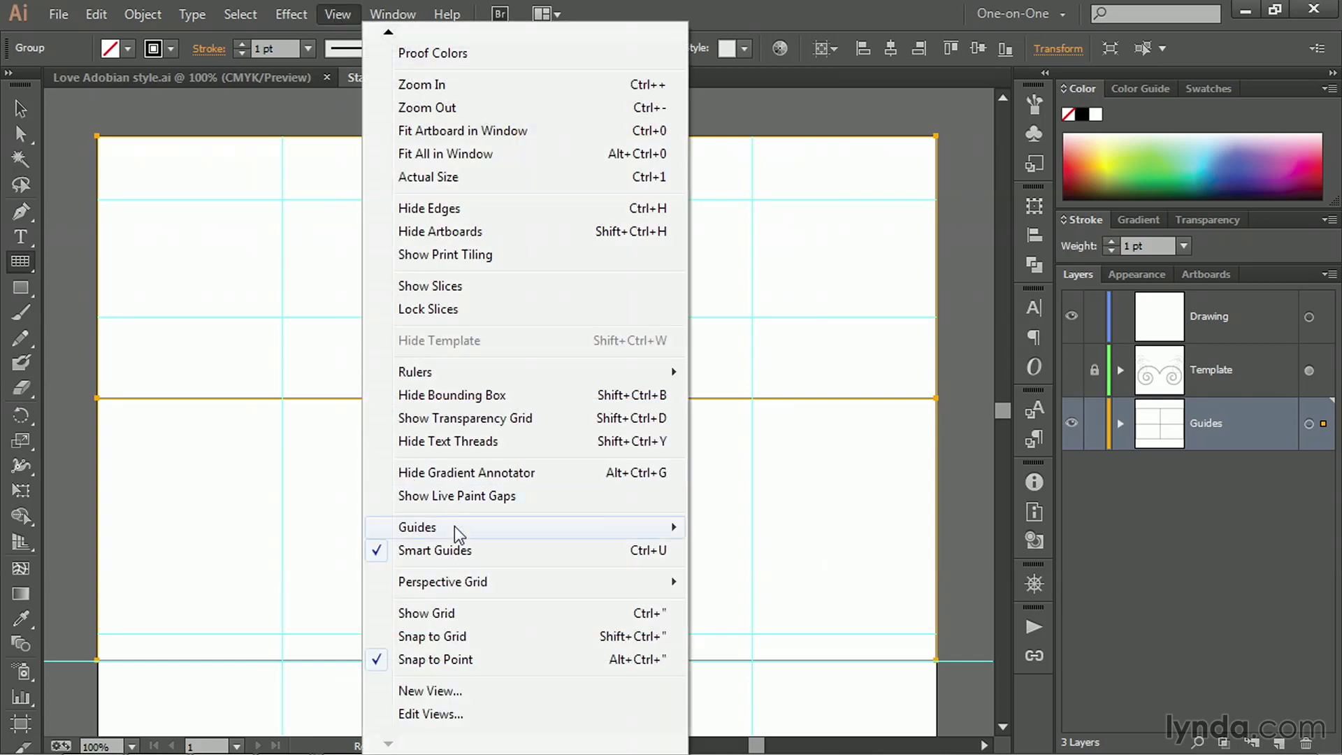
{"action": "mouse_move", "coordinate": [458, 532]}
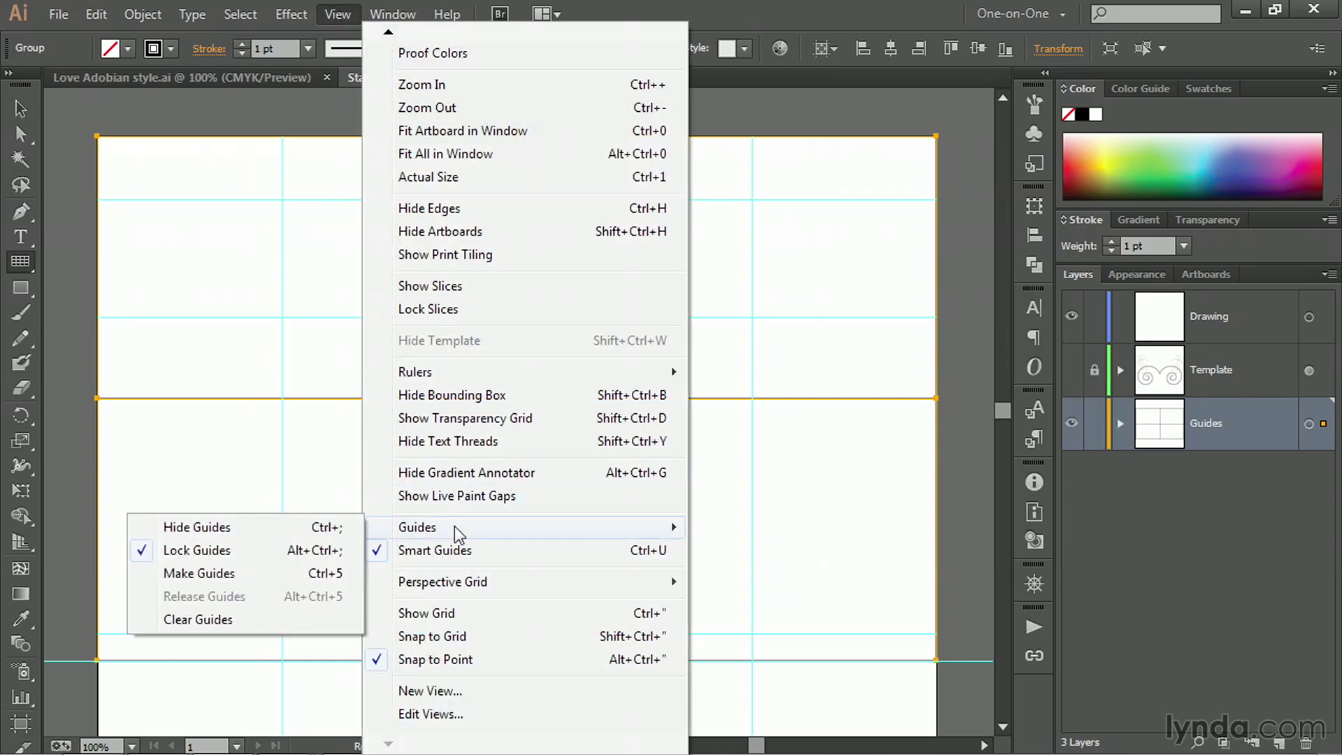
{"action": "left_click", "coordinate": [291, 574]}
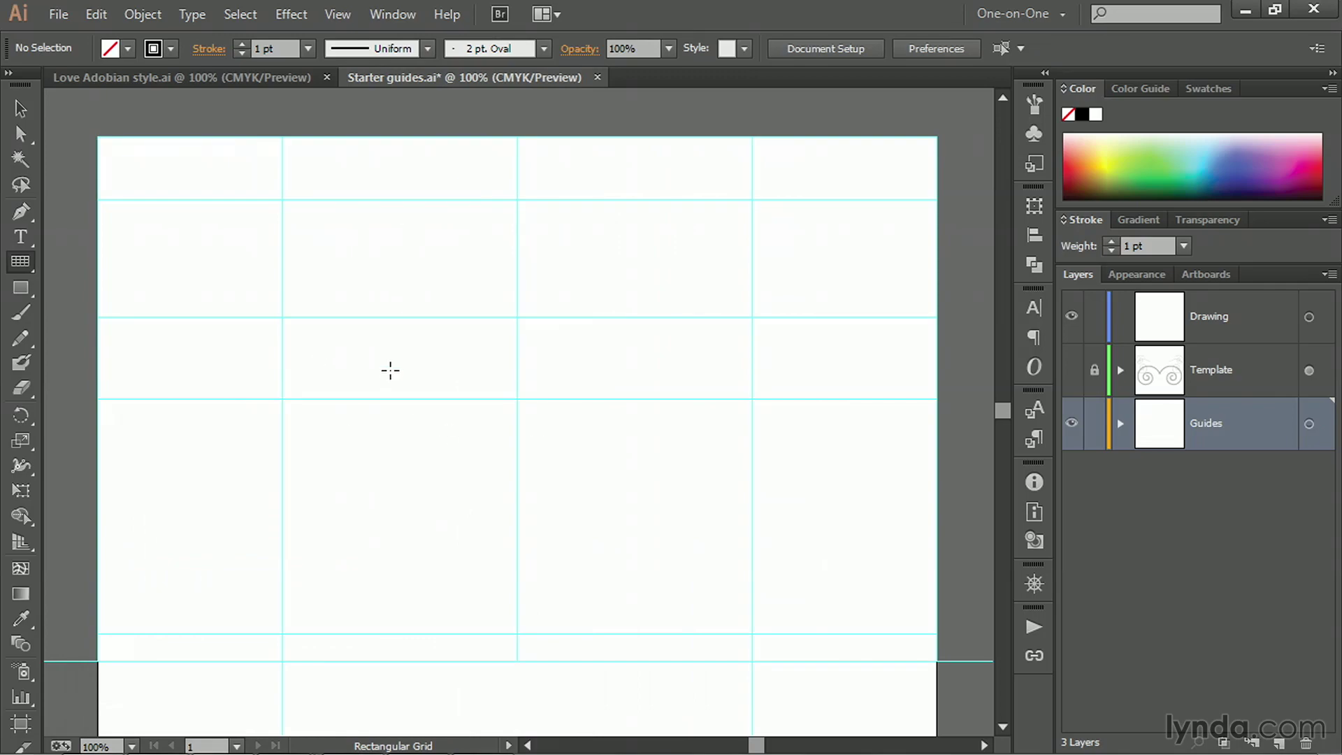
{"action": "scroll", "coordinate": [322, 327], "scroll_direction": "down", "scroll_amount": 2}
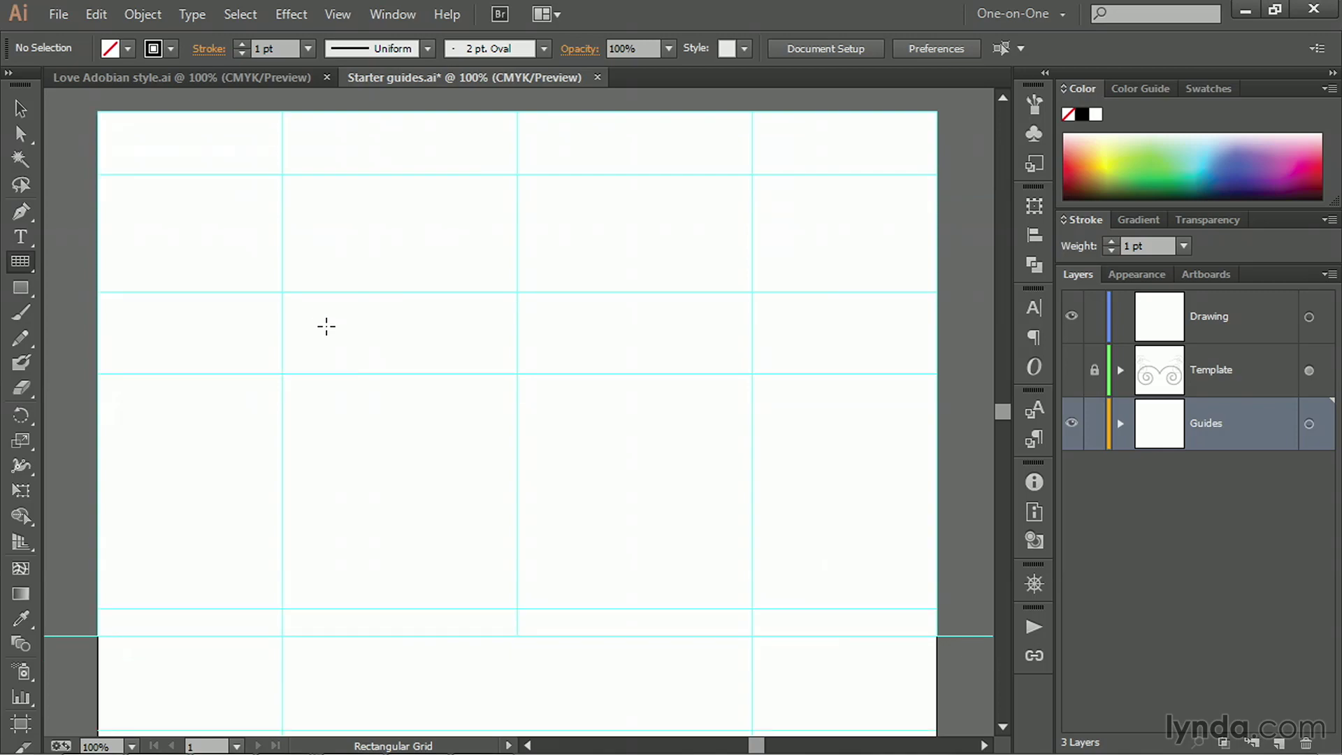